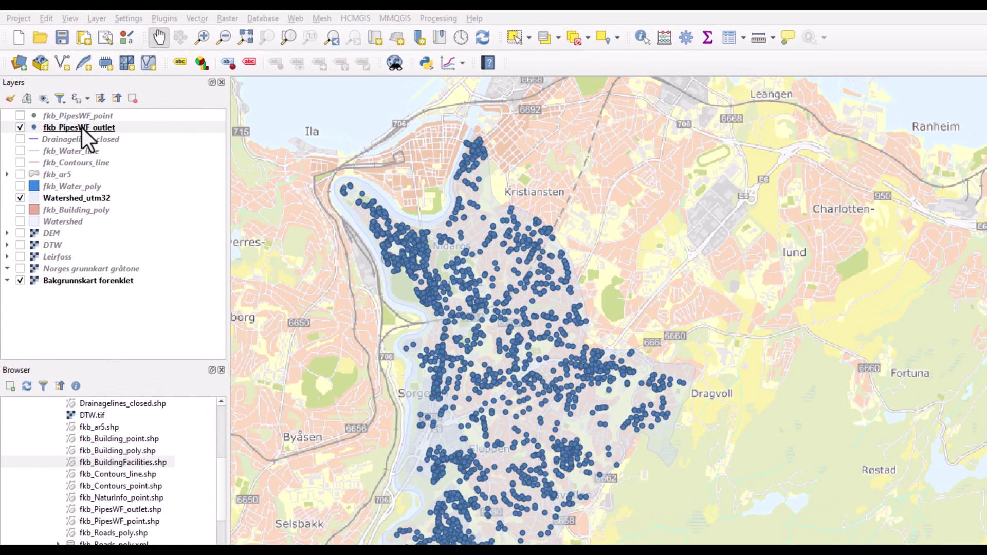
# - Check the feature count (2092) in the fkb_PipesWF_outlet layer properties
pyautogui.rightClick(82, 128)
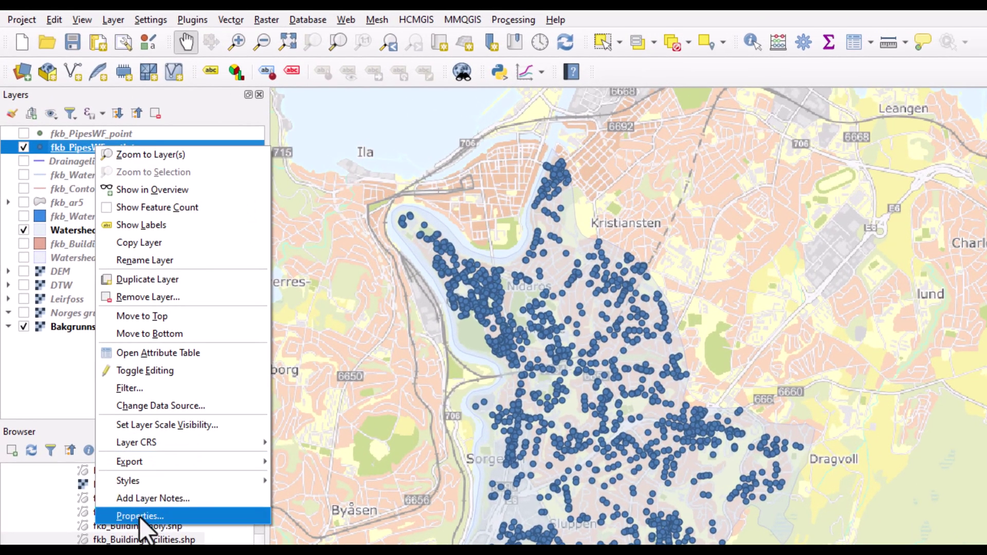
pyautogui.click(139, 517)
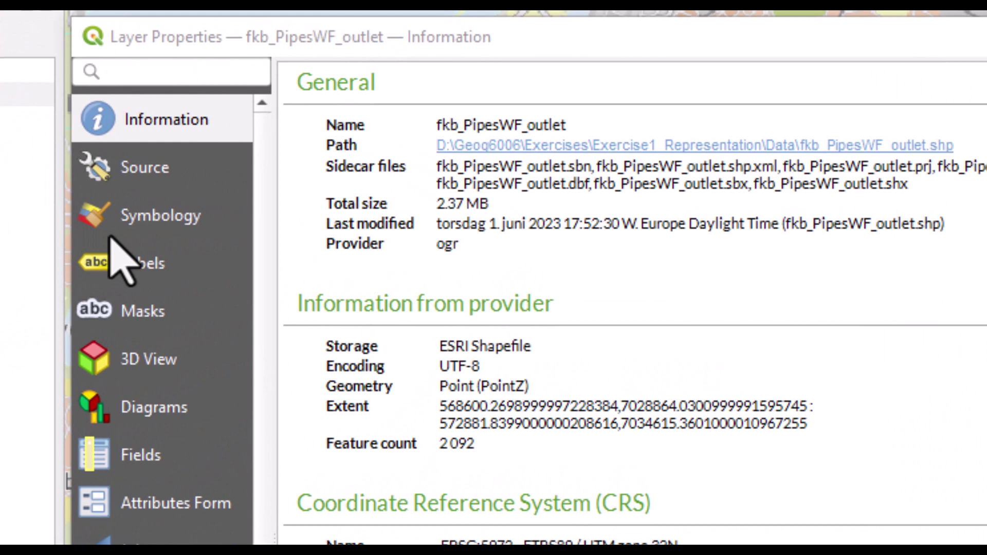
pyautogui.moveTo(323, 446); pyautogui.dragTo(500, 450)
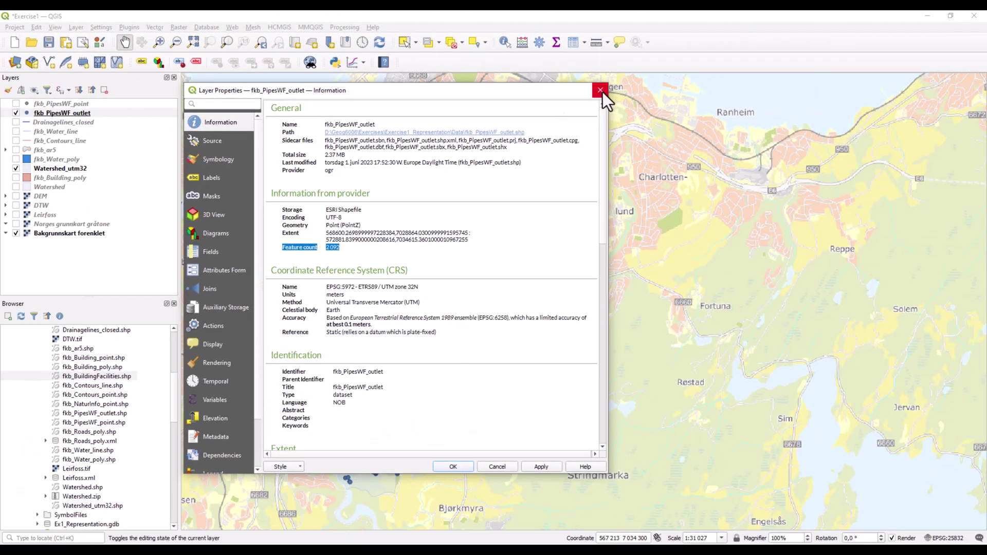
pyautogui.click(600, 92)
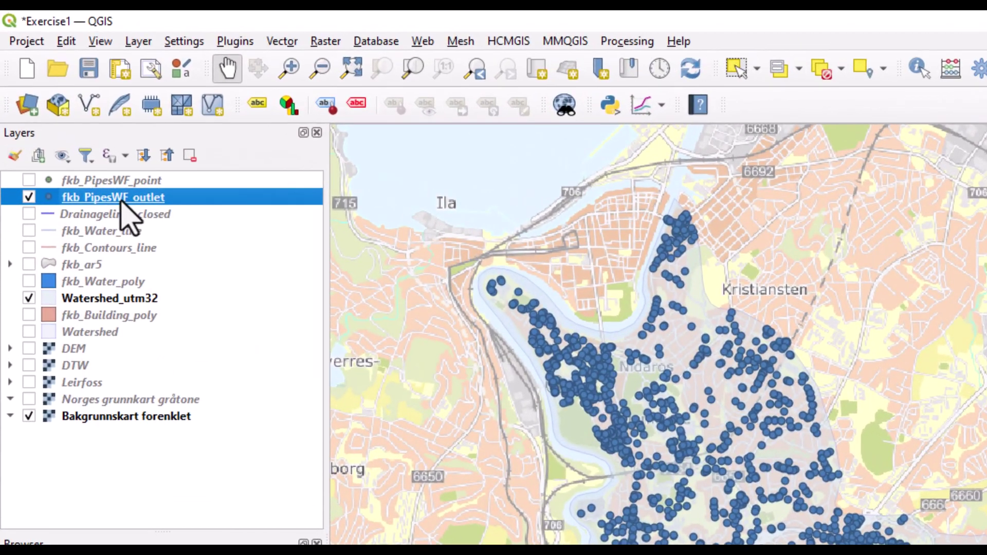
# - Open the fkb_PipesWF_outlet attribute table and move its window up and to the right
pyautogui.rightClick(85, 143)
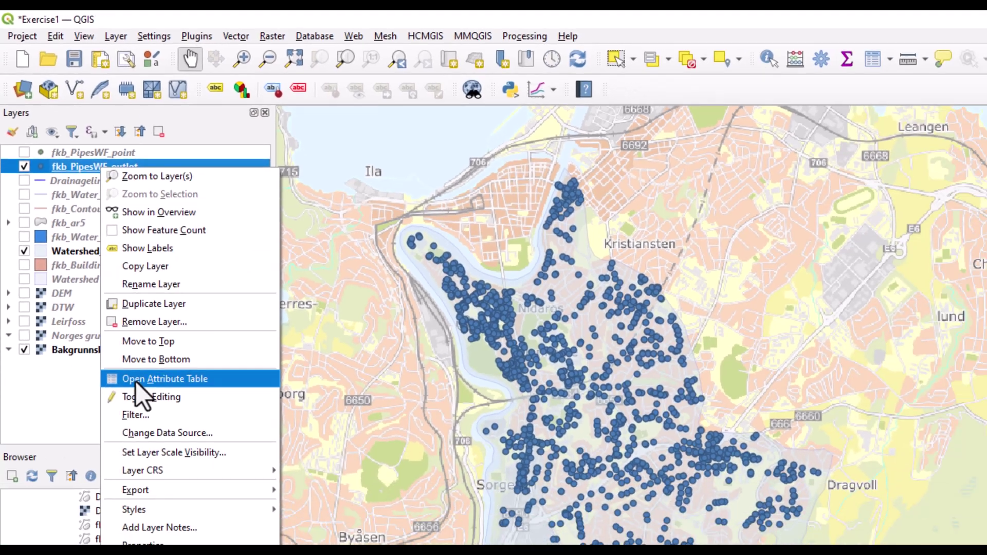
pyautogui.click(137, 381)
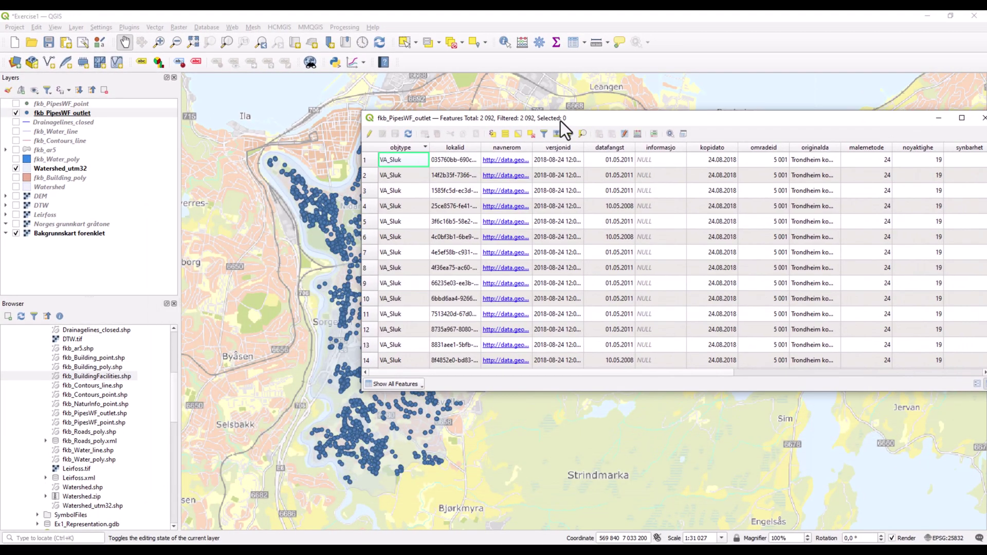
pyautogui.moveTo(348, 222); pyautogui.dragTo(591, 116)
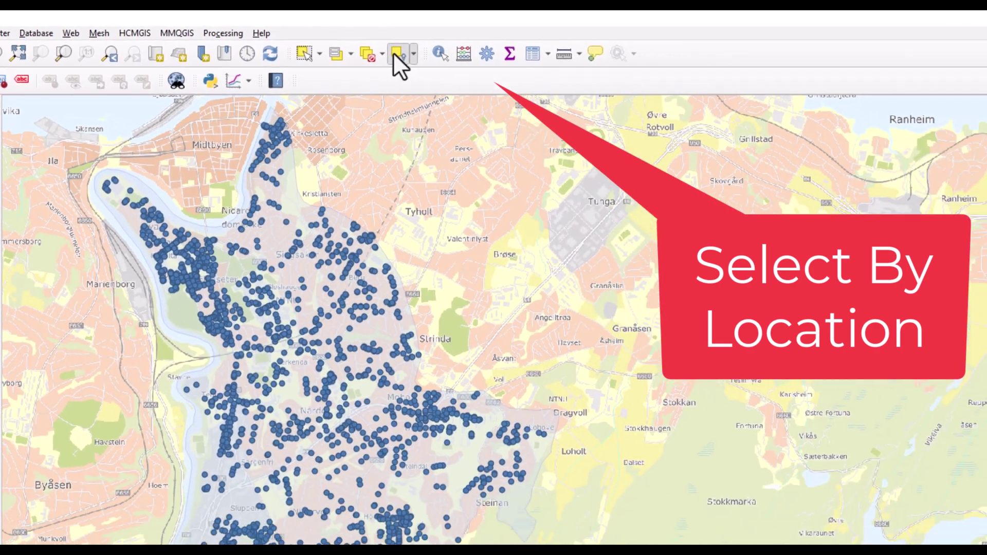
# - Run Select by Location using intersect against Watershed_utm32, selecting 2,092 outlet points
pyautogui.click(461, 61)
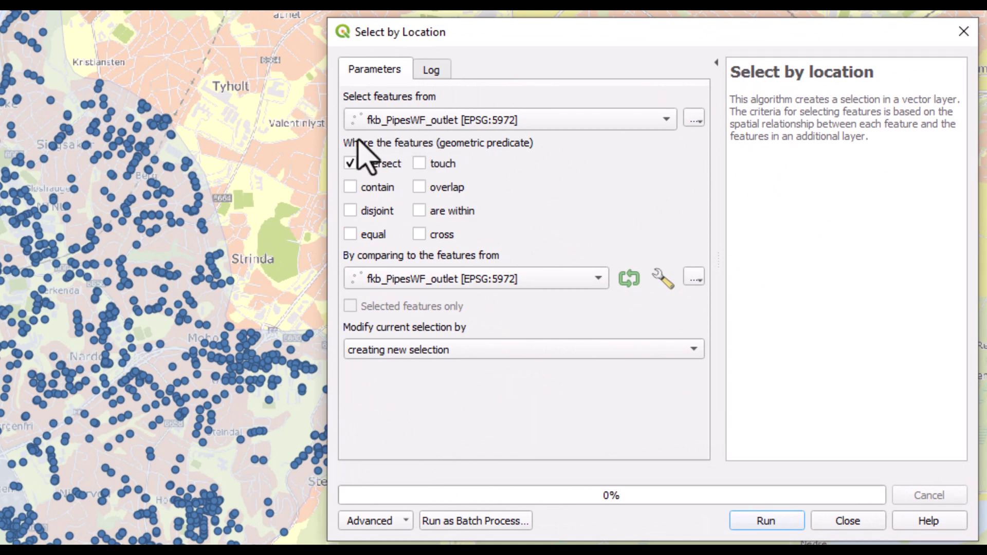
pyautogui.click(351, 162)
pyautogui.click(594, 285)
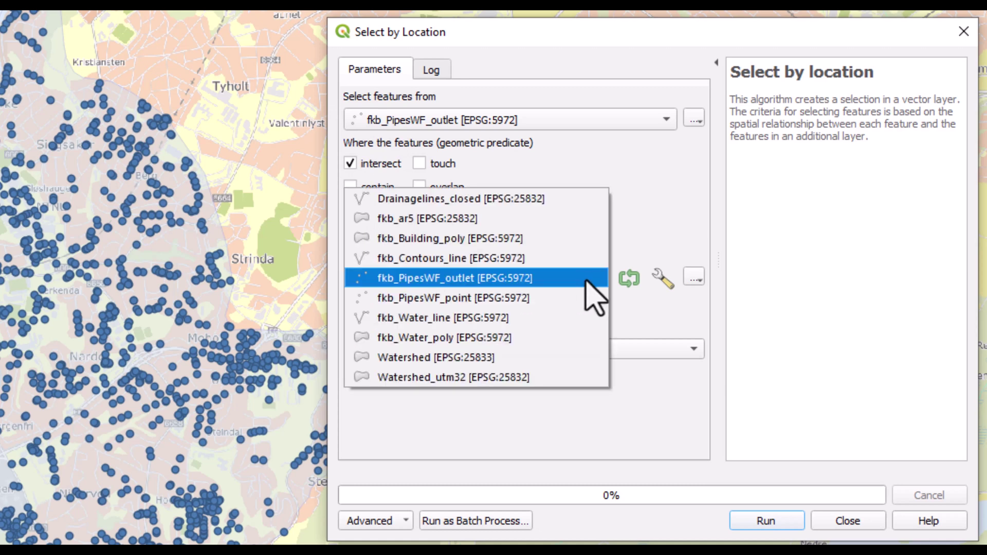
pyautogui.click(444, 377)
pyautogui.moveTo(467, 307)
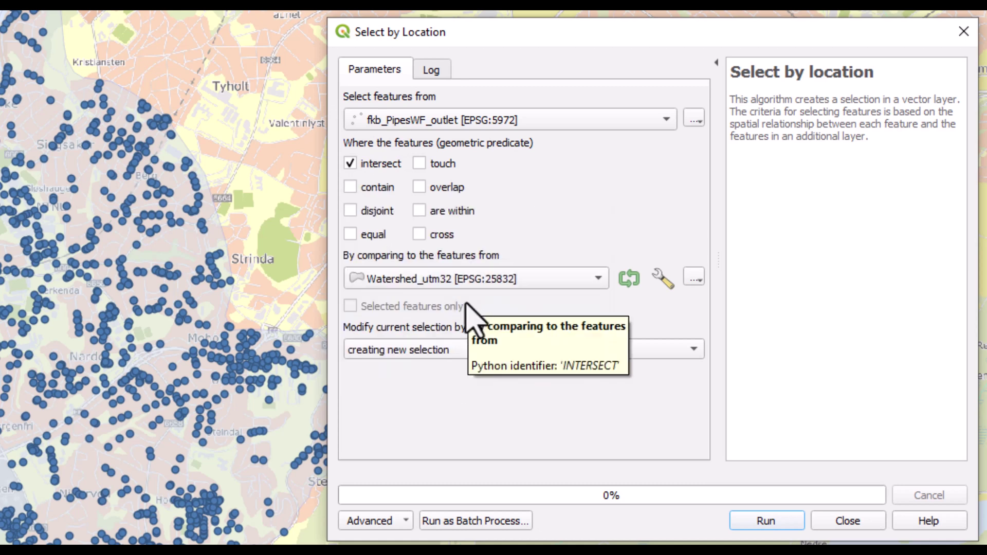
pyautogui.click(767, 523)
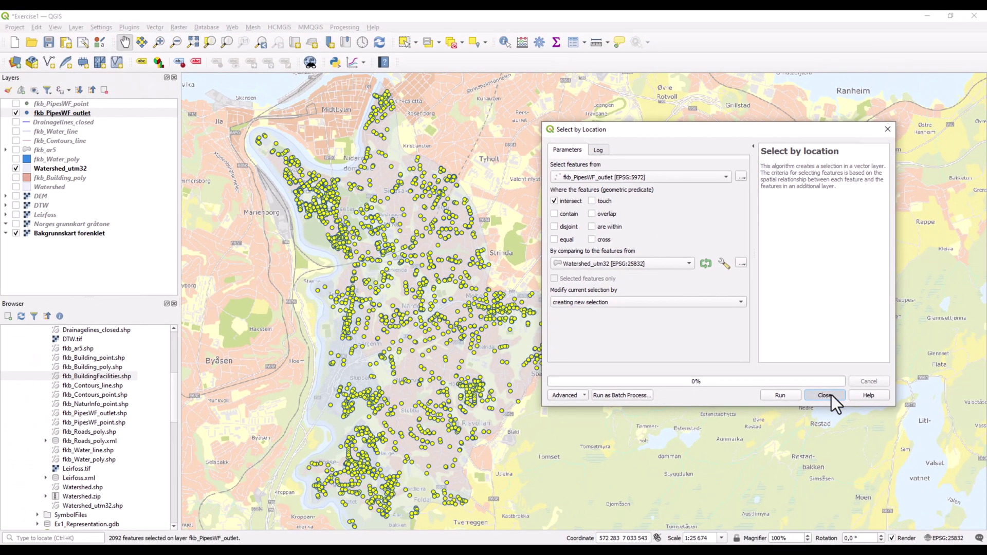
pyautogui.click(826, 395)
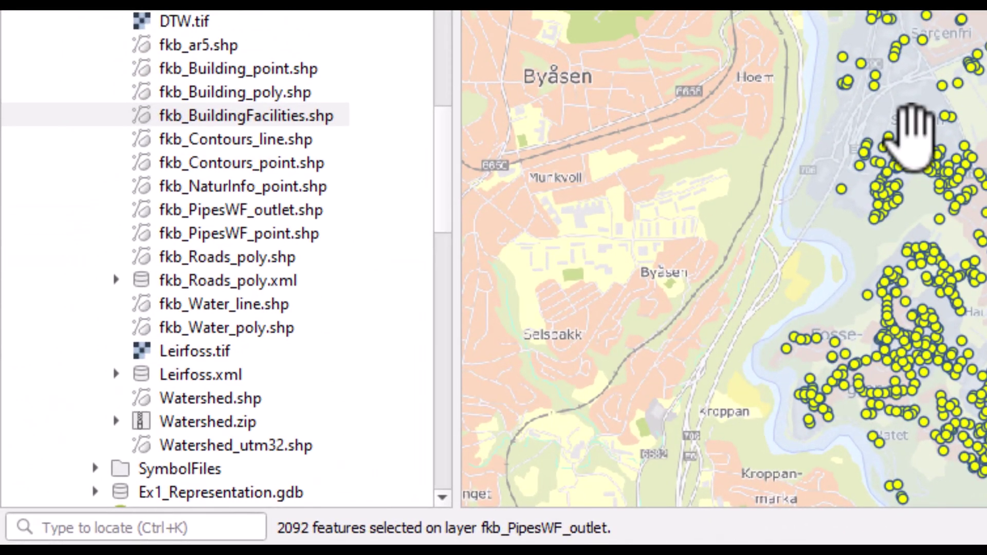